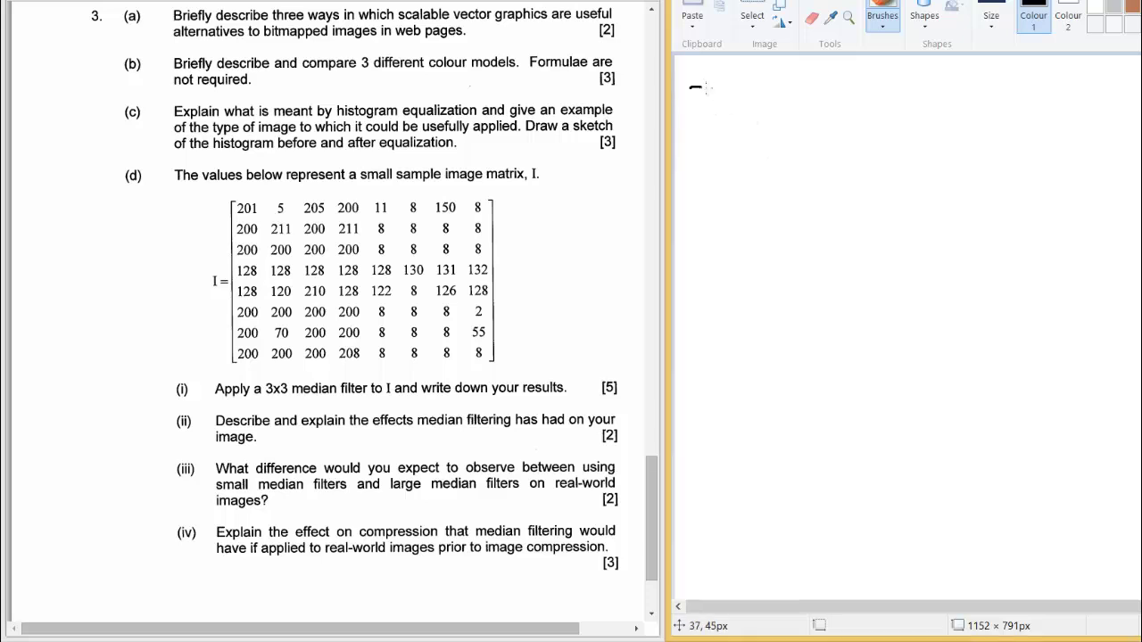
# Handwrite three filtered values, 200 200 200, side by side across the canvas top.
pyautogui.moveTo(689, 88)
pyautogui.mouseDown()
pyautogui.moveTo(719, 114)
pyautogui.moveTo(758, 96)
pyautogui.mouseUp()
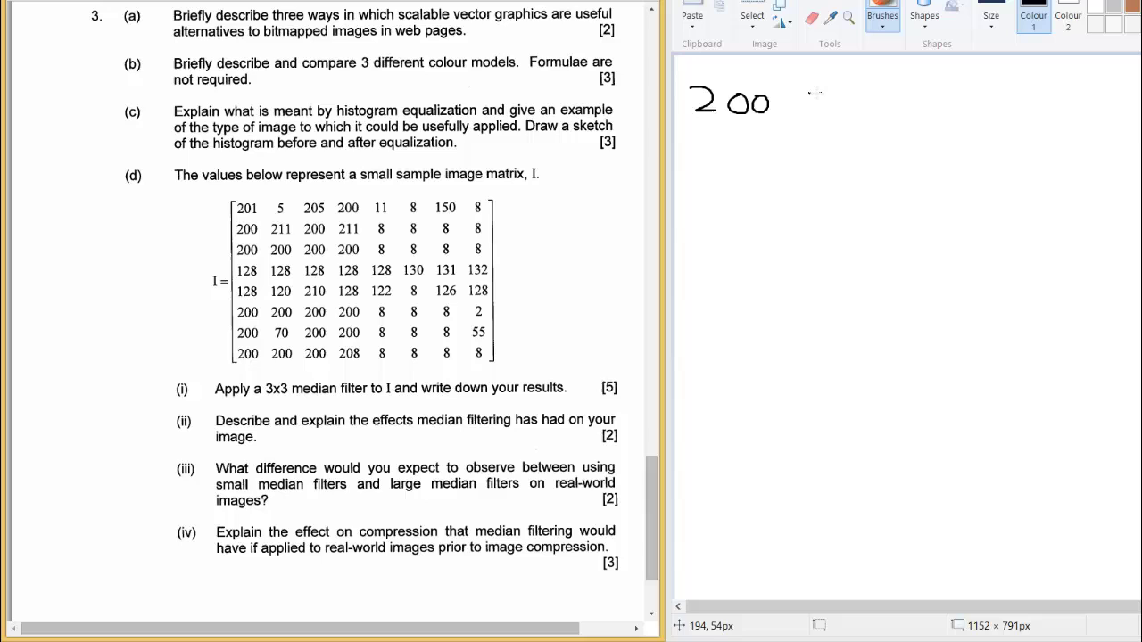
pyautogui.moveTo(814, 96)
pyautogui.mouseDown()
pyautogui.moveTo(843, 121)
pyautogui.moveTo(889, 123)
pyautogui.mouseUp()
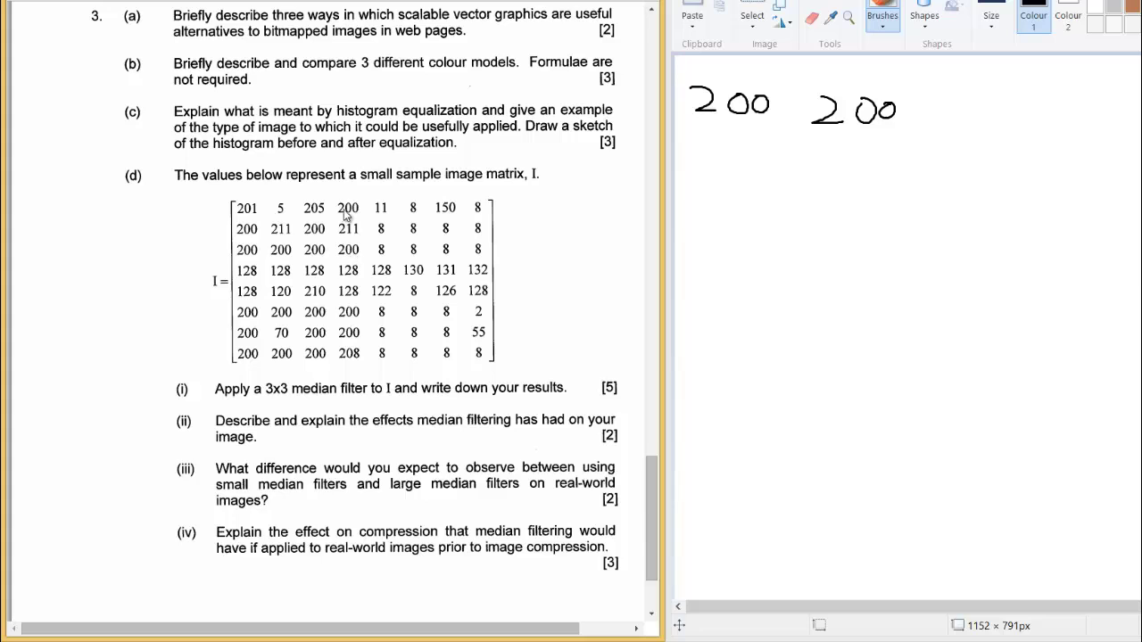
pyautogui.moveTo(934, 105)
pyautogui.mouseDown()
pyautogui.moveTo(954, 123)
pyautogui.moveTo(999, 125)
pyautogui.mouseUp()
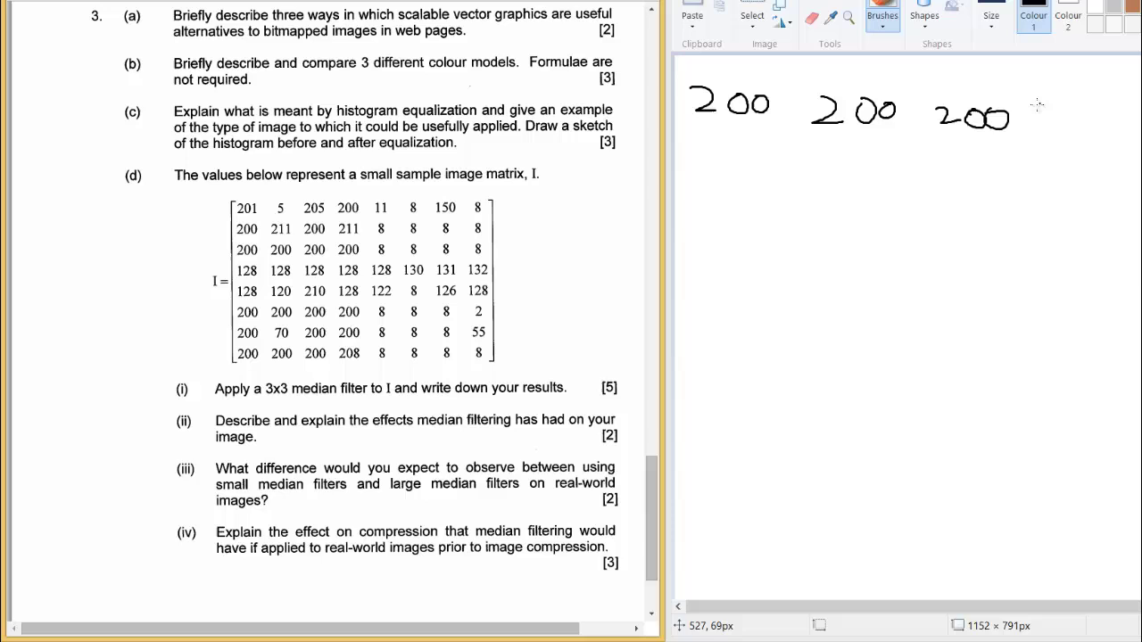
# Add two handwritten 8s after the 200s, underline the row, then write 200 below.
pyautogui.moveTo(1037, 106); pyautogui.dragTo(1045, 141)
pyautogui.moveTo(1093, 100)
pyautogui.mouseDown()
pyautogui.moveTo(1088, 134)
pyautogui.moveTo(1079, 103)
pyautogui.mouseUp()
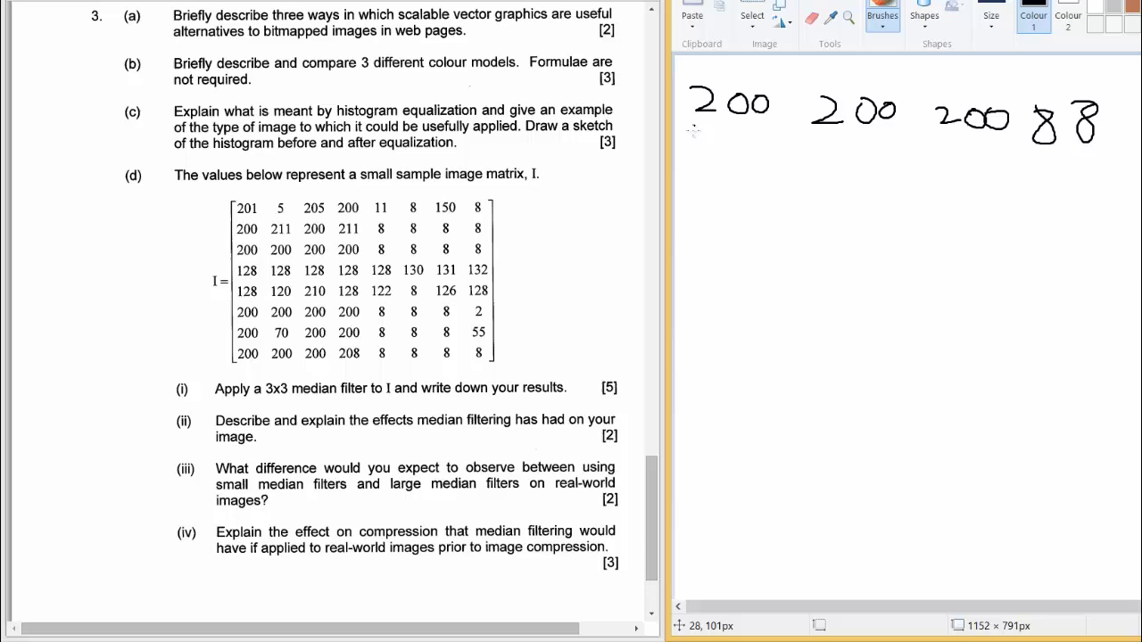
pyautogui.moveTo(694, 138); pyautogui.dragTo(1138, 143)
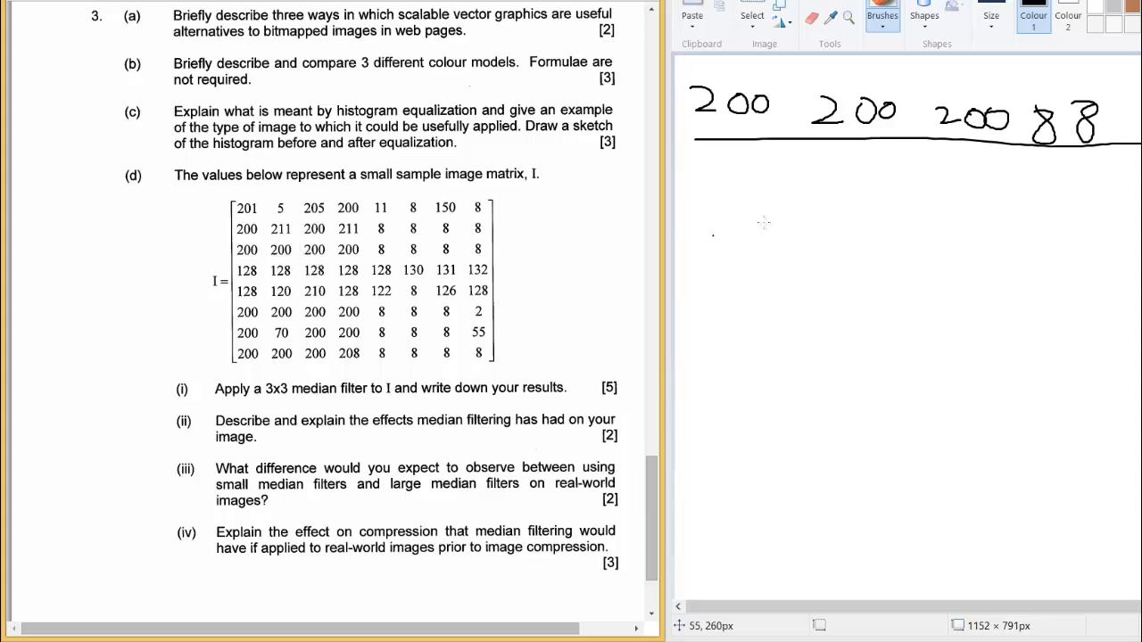
pyautogui.moveTo(696, 162)
pyautogui.mouseDown()
pyautogui.moveTo(713, 182)
pyautogui.moveTo(746, 175)
pyautogui.moveTo(765, 188)
pyautogui.mouseUp()
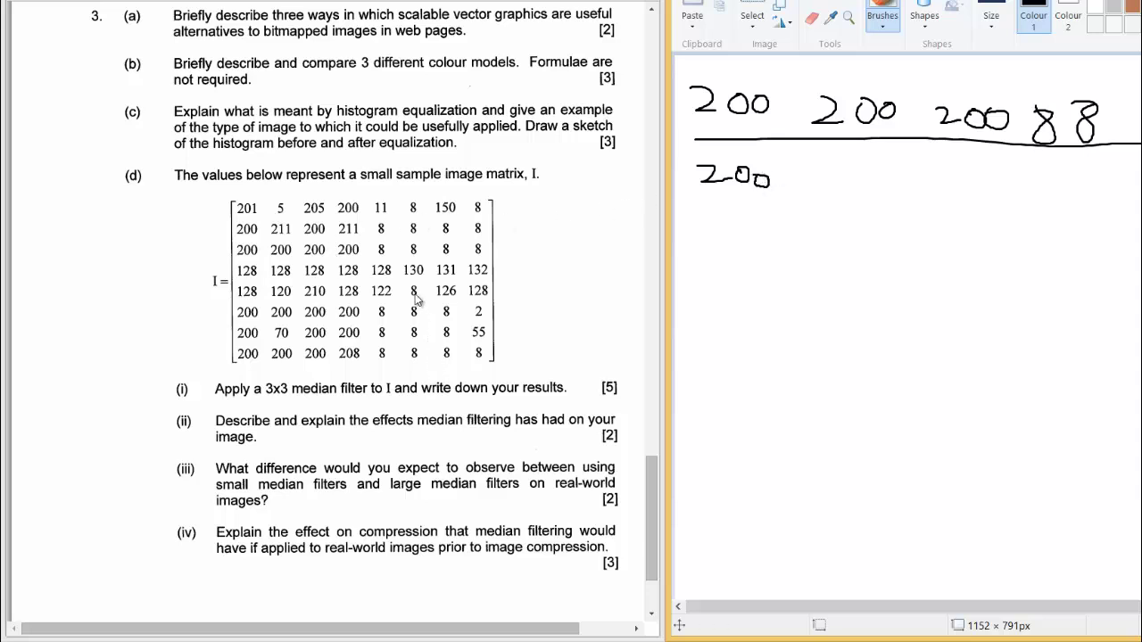